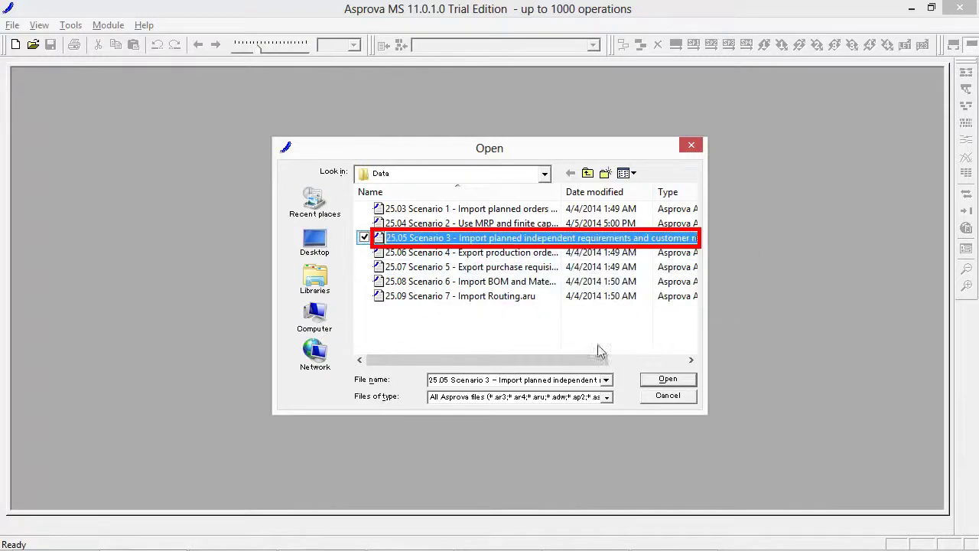
Open the 25.05 Scenario 3 project file from the Data folder
click(687, 385)
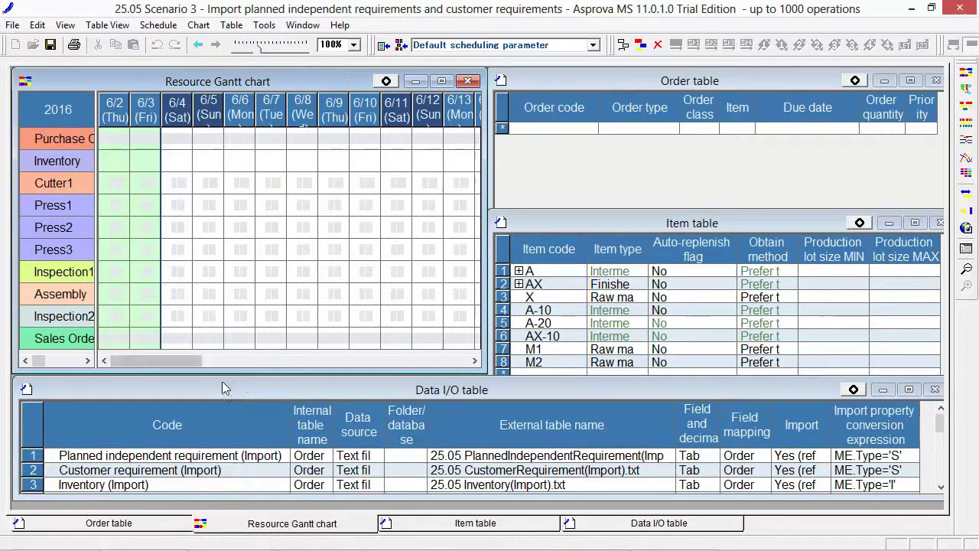
Open the field mapping of Data I/O row 1, maximize it, then minimize it beside the tables
click(202, 391)
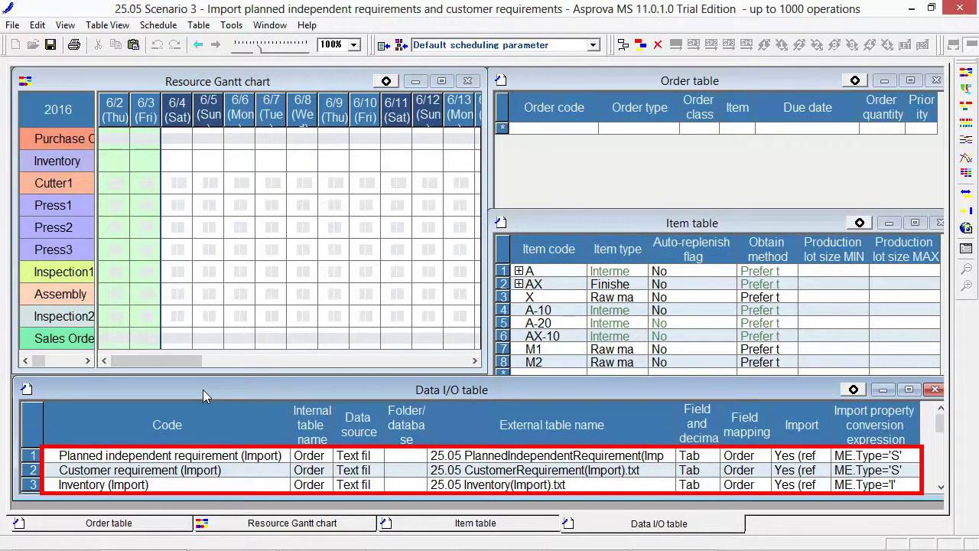
click(245, 456)
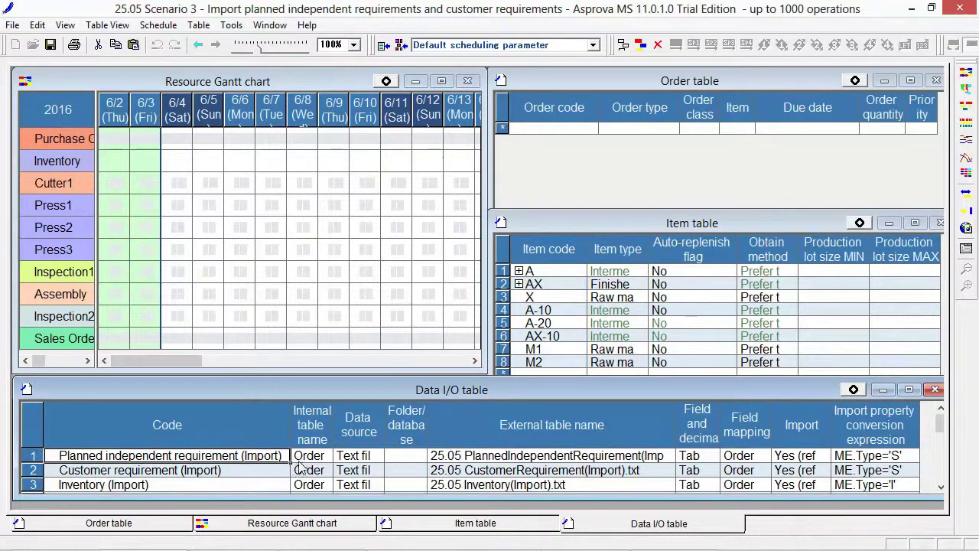
double_click(735, 459)
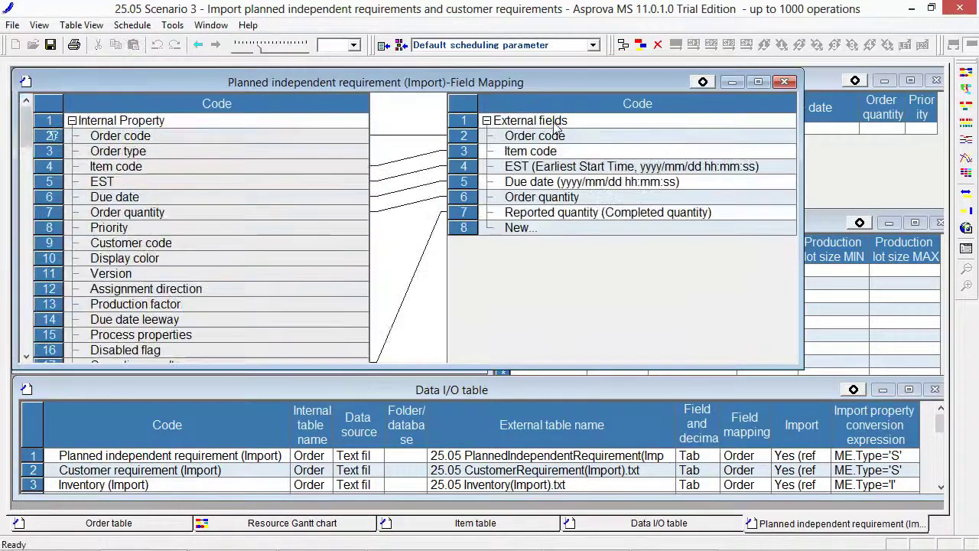
double_click(539, 80)
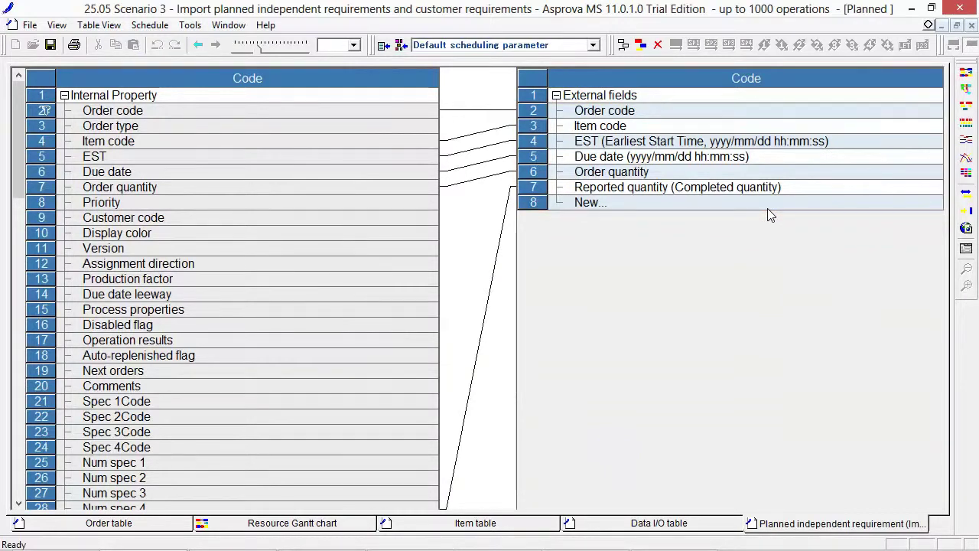
click(942, 26)
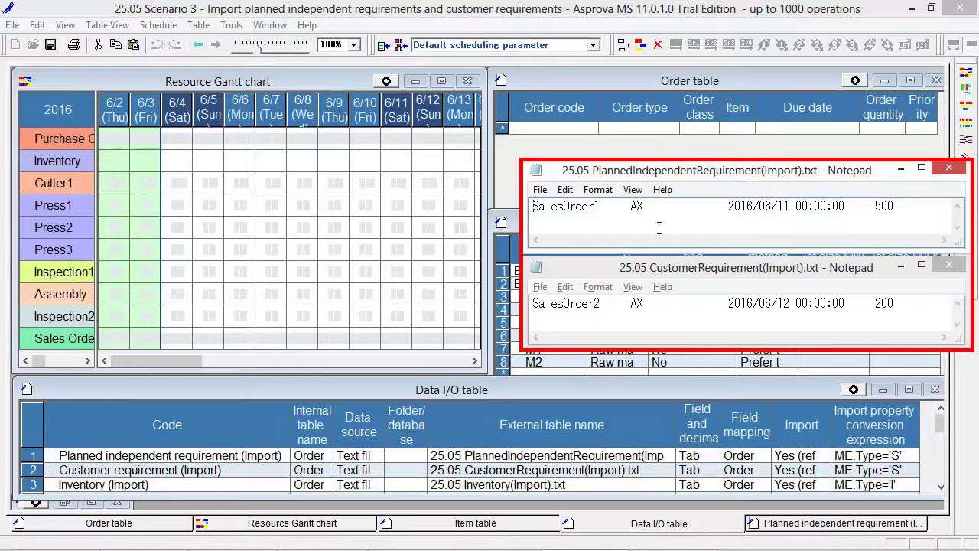
Bring CustomerRequirement(Import).txt, with its AX order of 200 due 2016/06/12, to the front
click(597, 273)
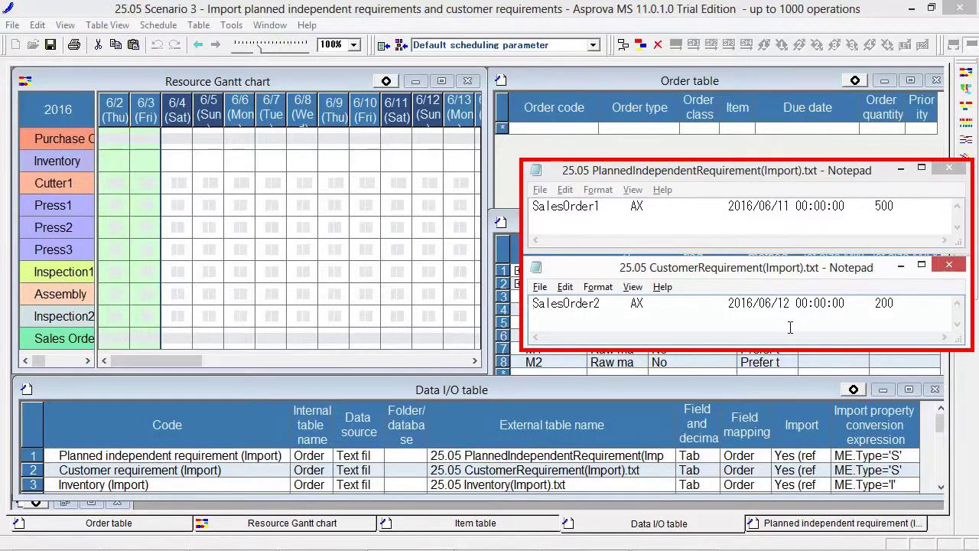
Set item AX to auto-replenish with minimum and maximum lot sizes of 1000
click(517, 222)
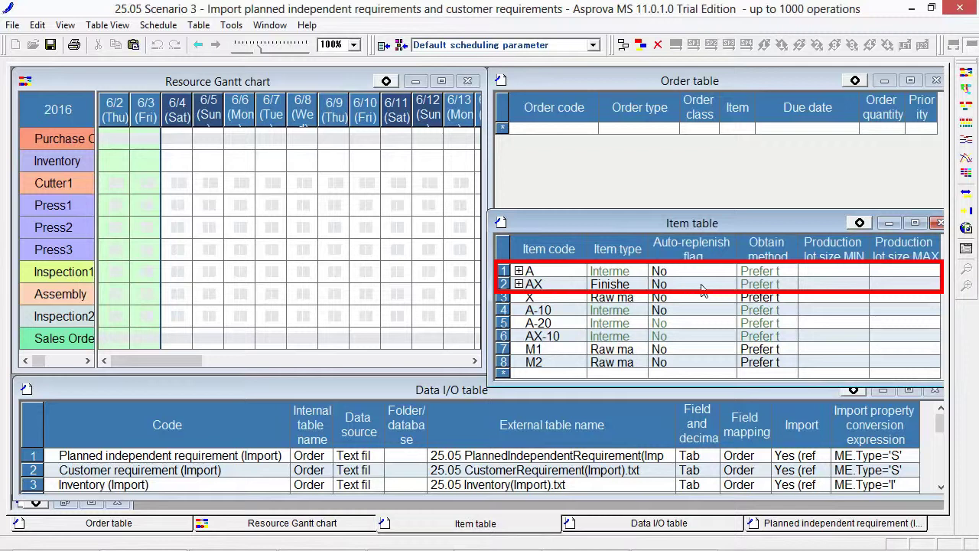
click(702, 287)
click(730, 283)
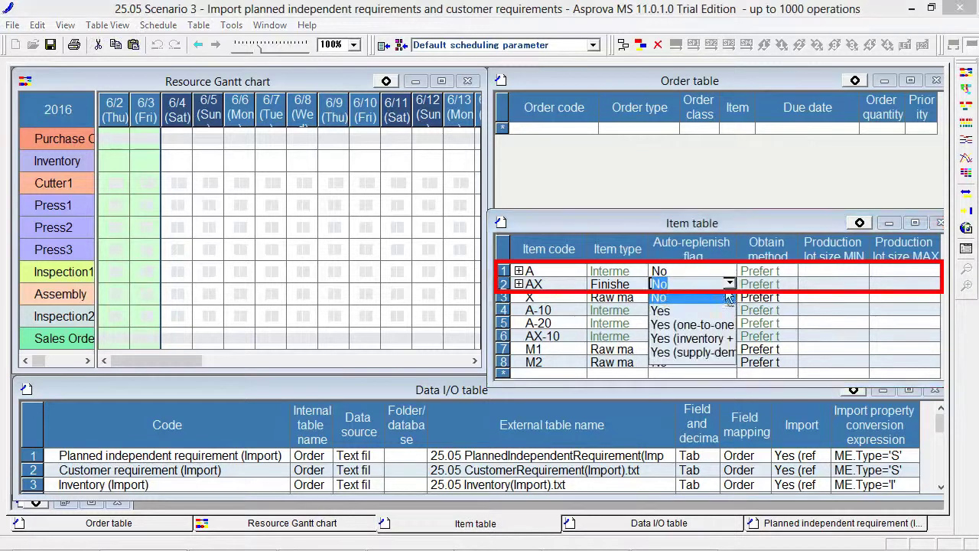
click(719, 311)
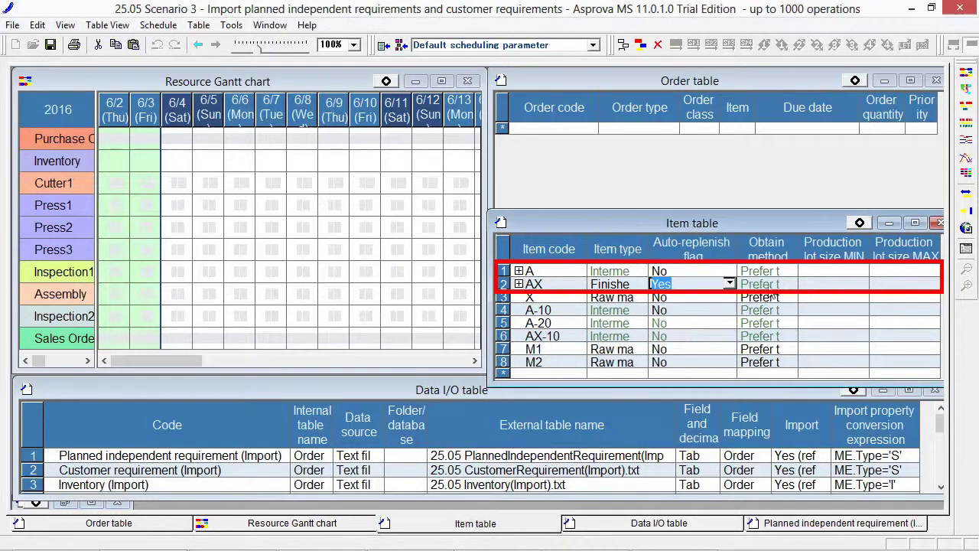
click(811, 285)
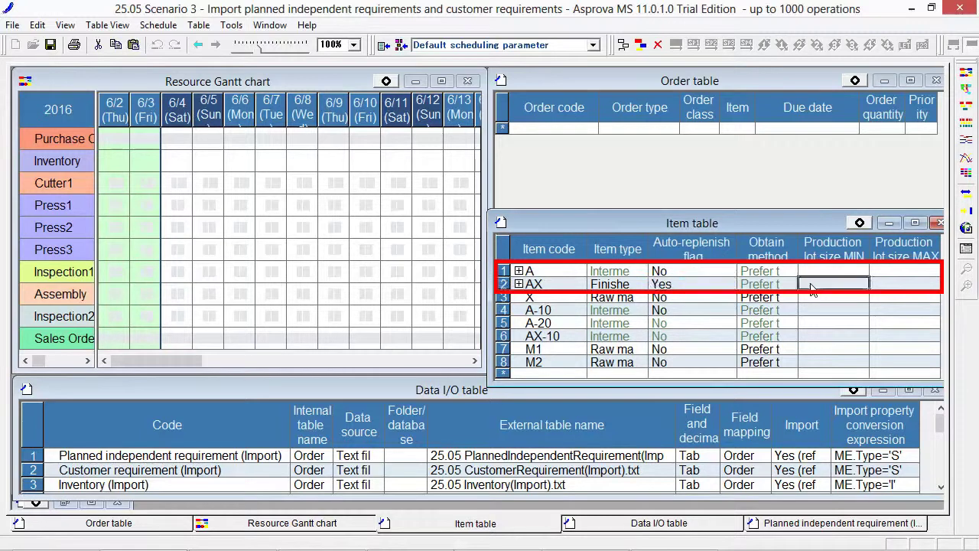
text(1000)
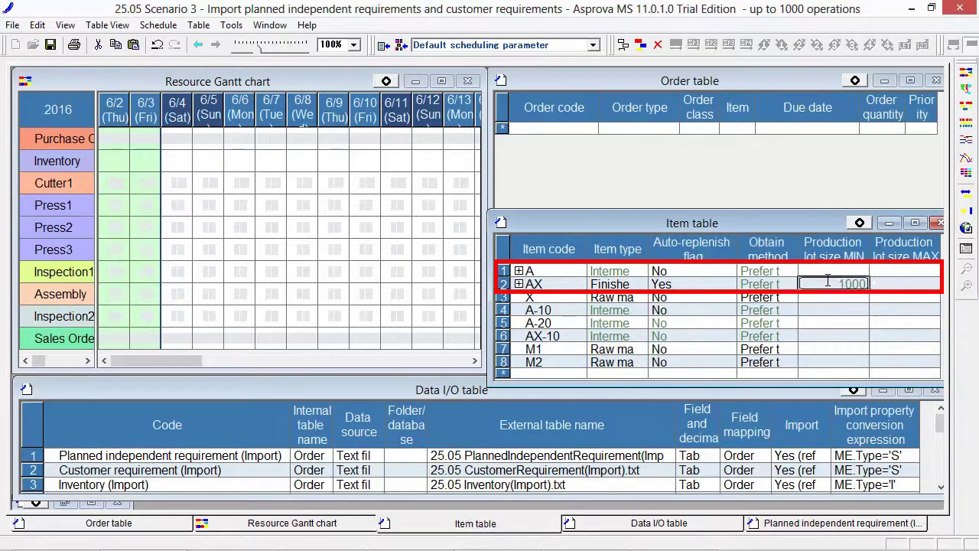
key(Tab)
text(1000)
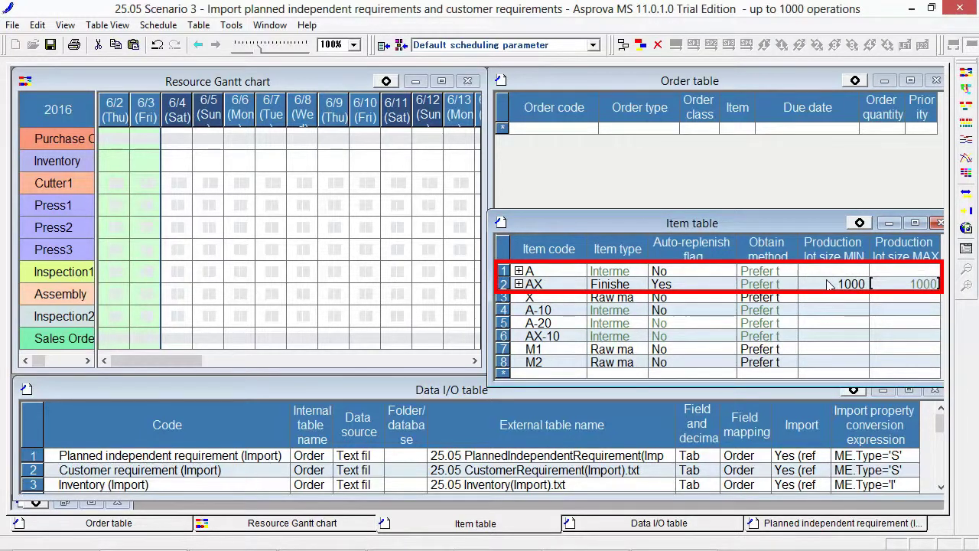
key(Return)
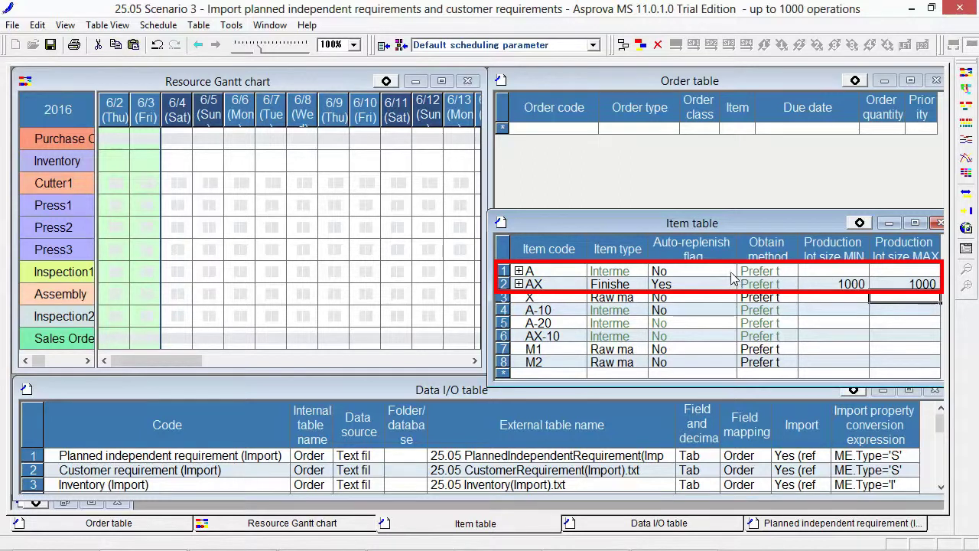
Set item A to auto-replenish with minimum and maximum lot sizes of 5000
click(732, 272)
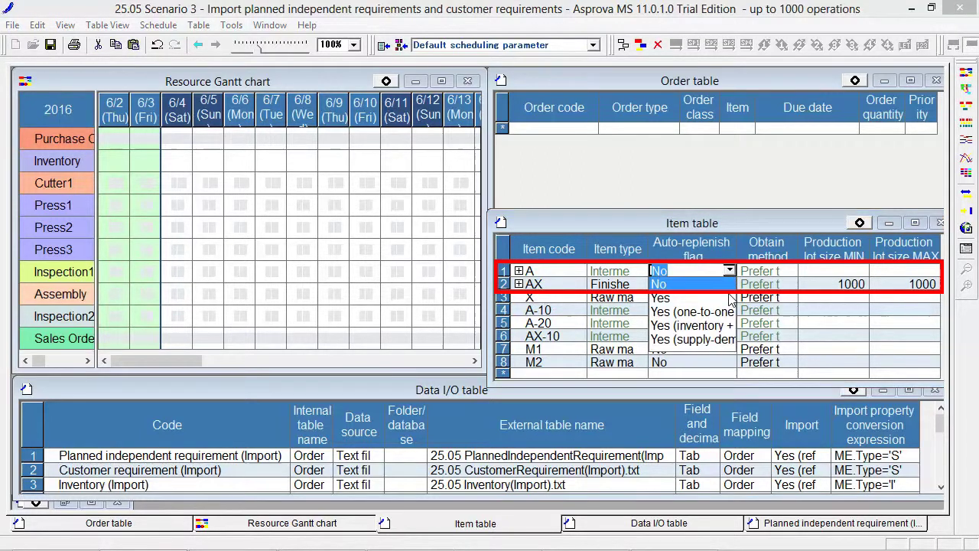
click(732, 299)
click(812, 271)
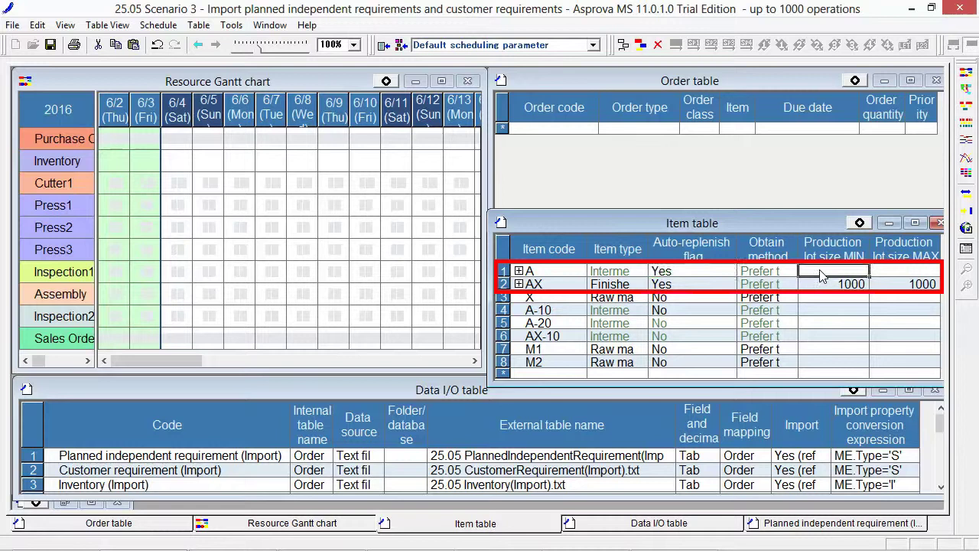
text(5000)
key(Tab)
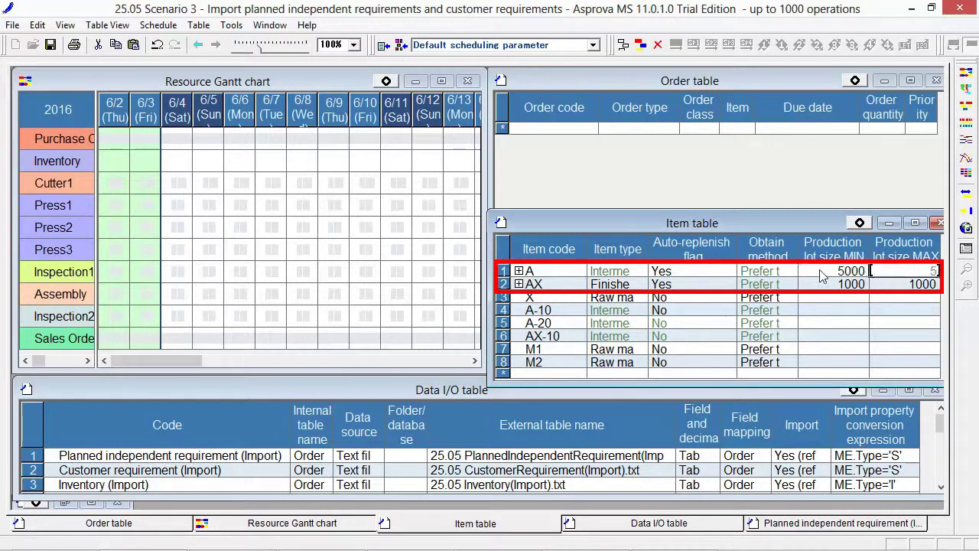
text(5000)
key(Return)
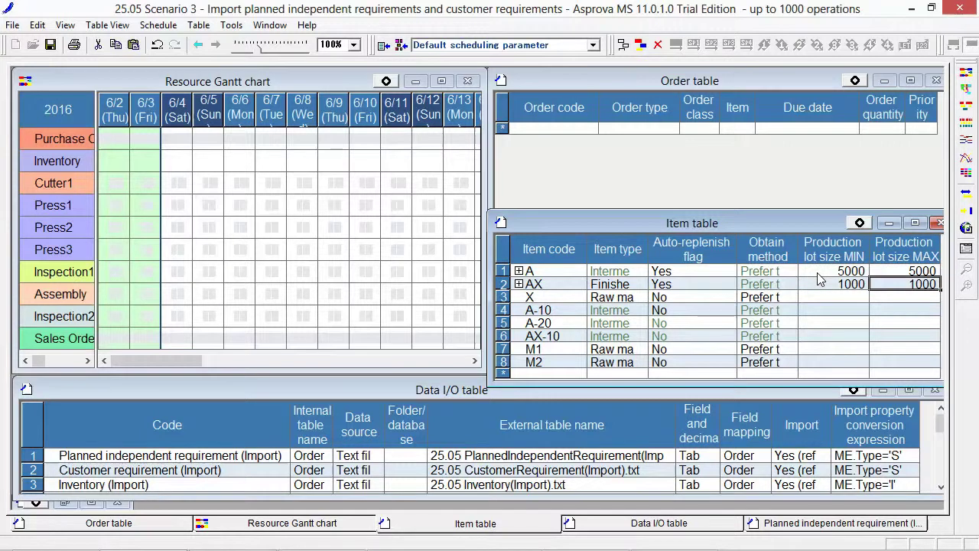
Select item A's minimum lot size value of 5000 in the Item table
click(815, 274)
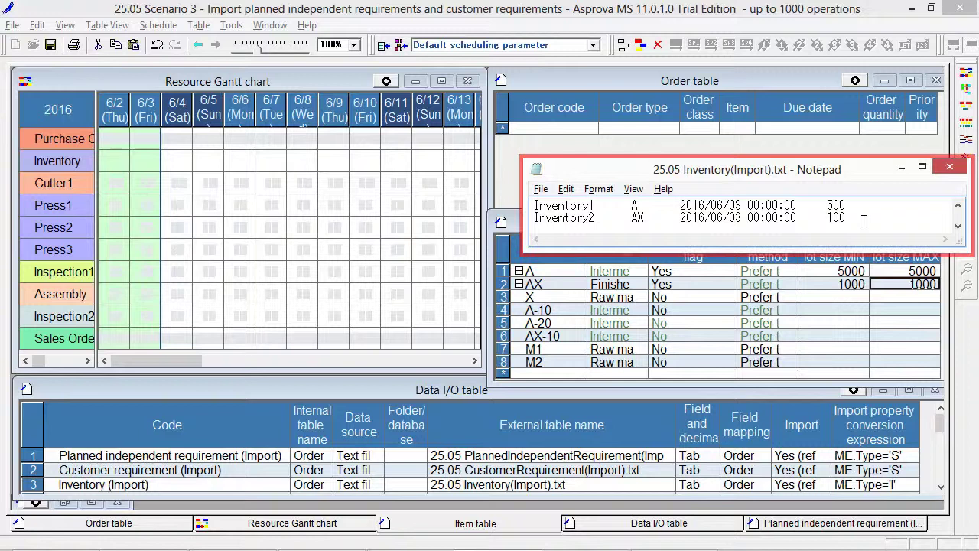
Import the orders and inventory, then check M0031's 1000 and M0032's 5000 quantities
click(596, 84)
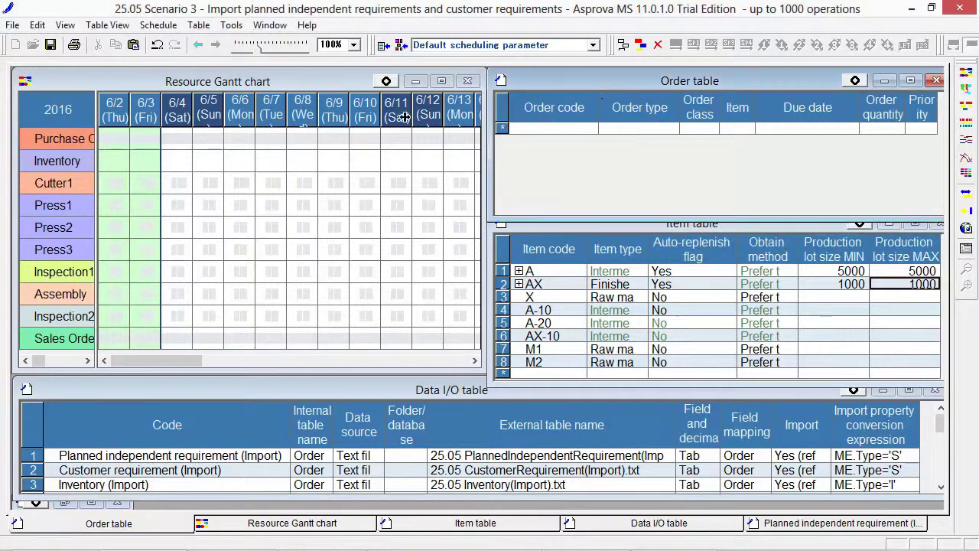
click(12, 24)
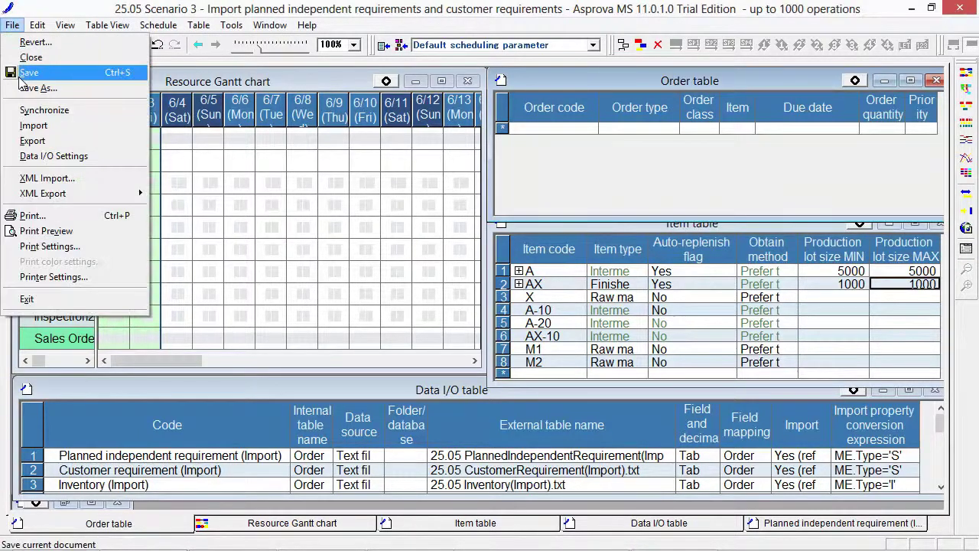
click(35, 125)
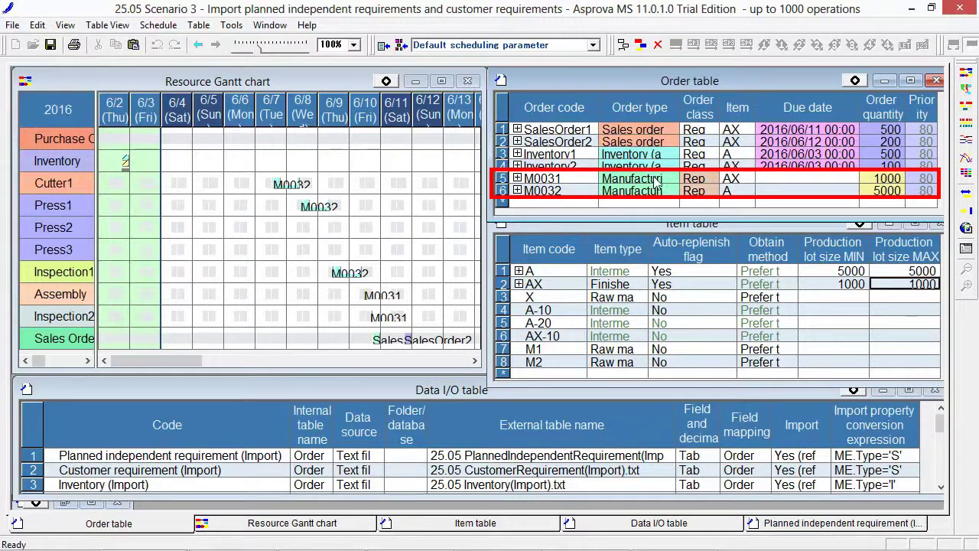
click(866, 182)
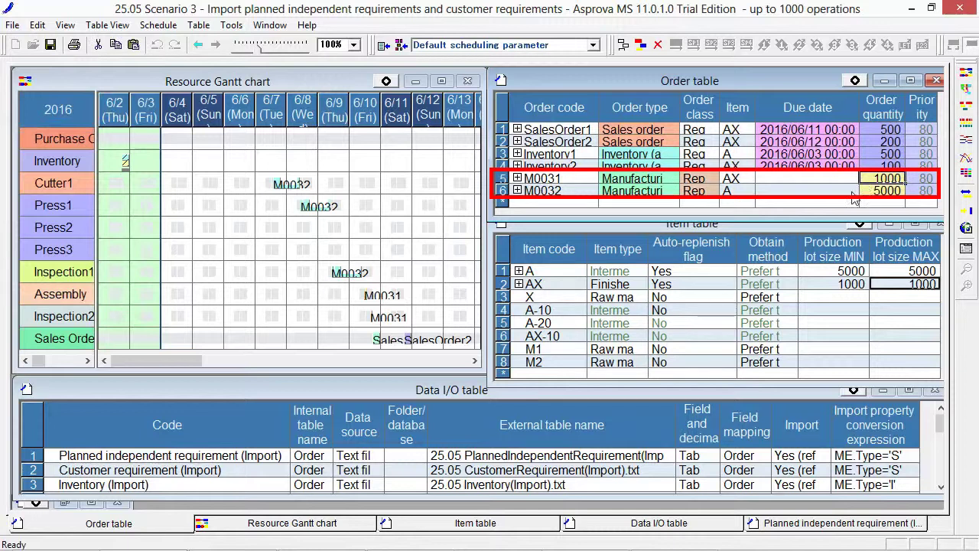
click(866, 195)
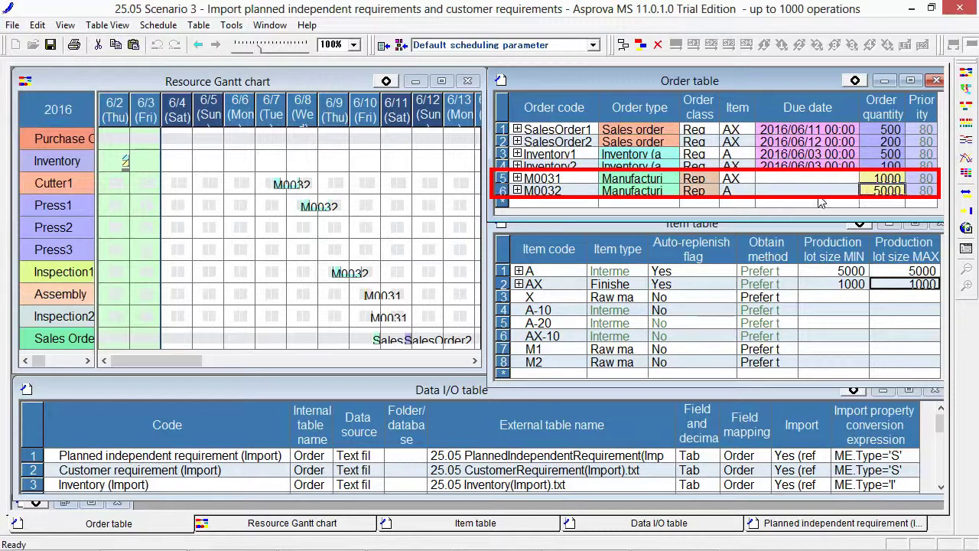
Show SalesOrder1's pegging links to AX inventory, M0031 and M0032 on the Resource Gantt chart
click(438, 313)
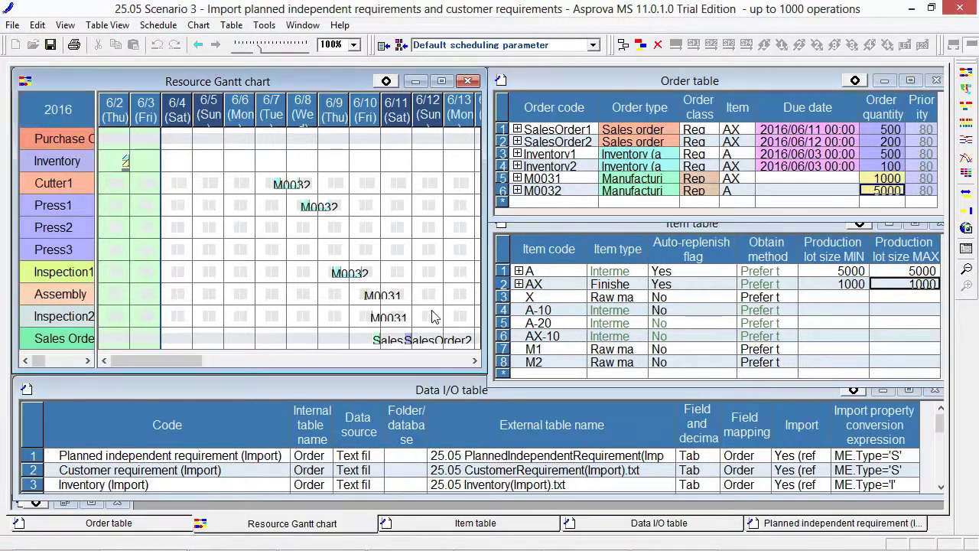
click(377, 339)
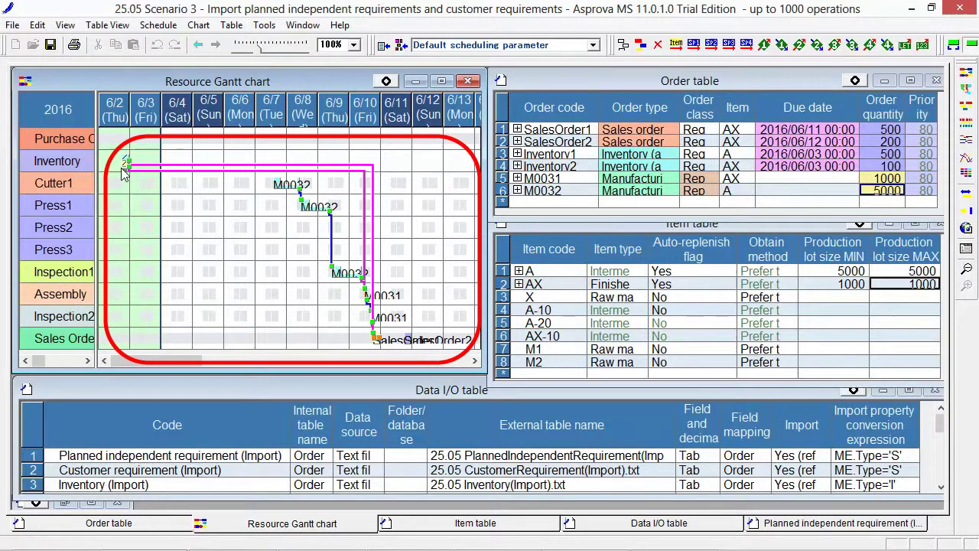
mouse_move(172, 169)
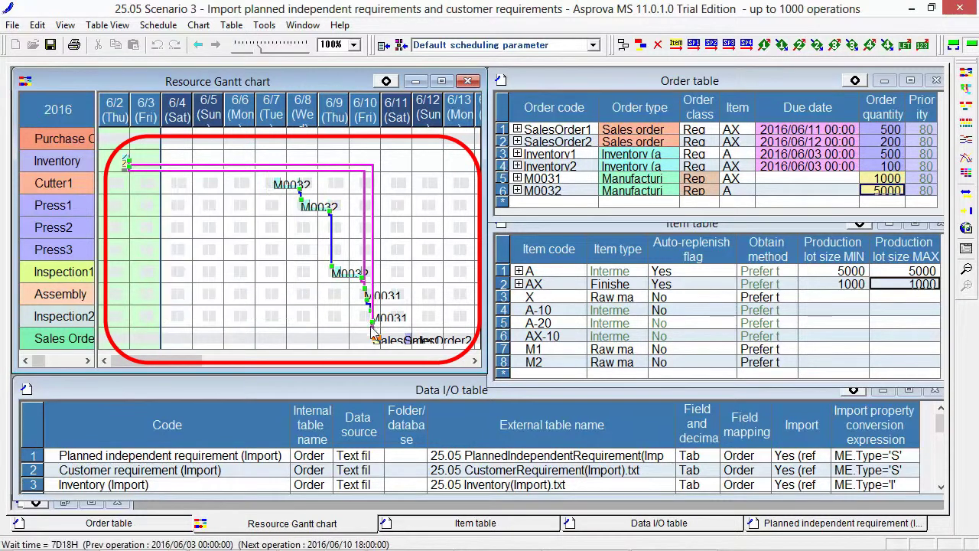
mouse_move(370, 305)
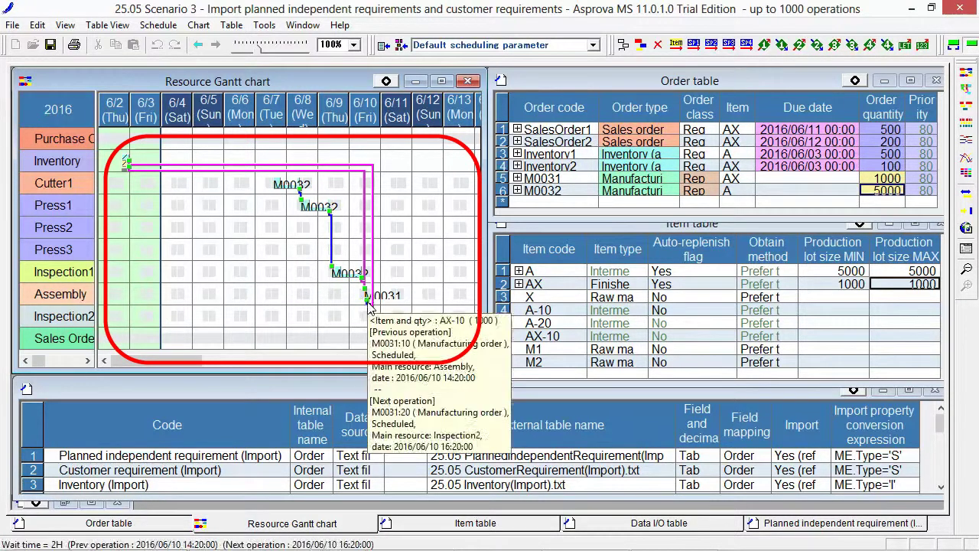